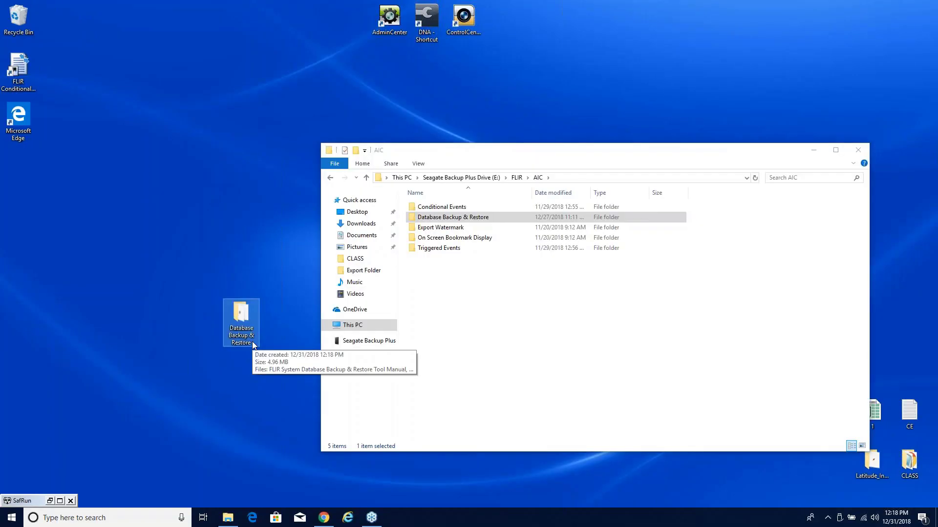
- Open the Database Backup & Restore desktop folder, close the AIC window, and reposition the windows
double_click(245, 315)
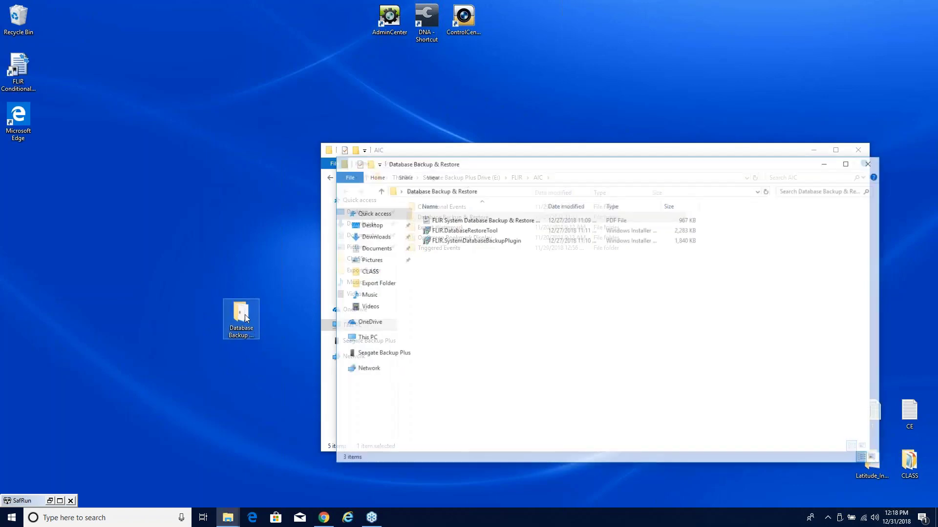
click(857, 150)
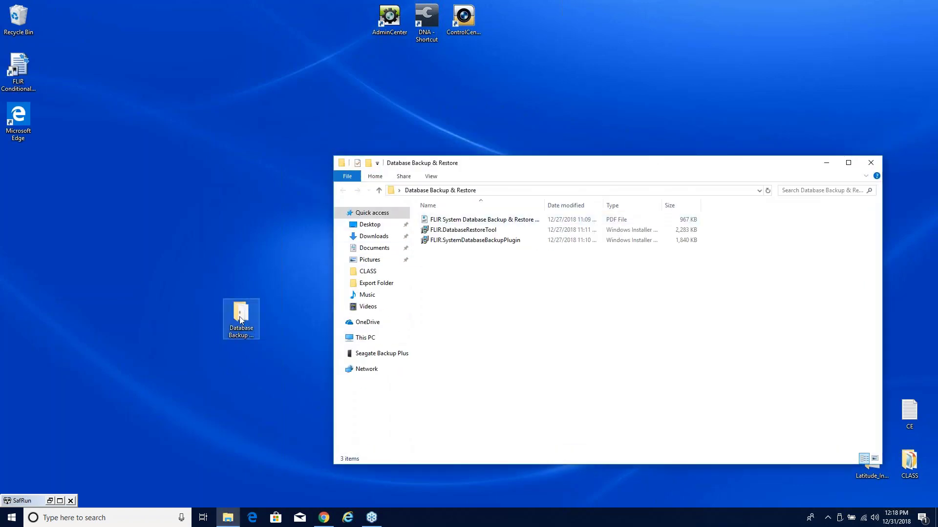
drag(240, 319, 336, 22)
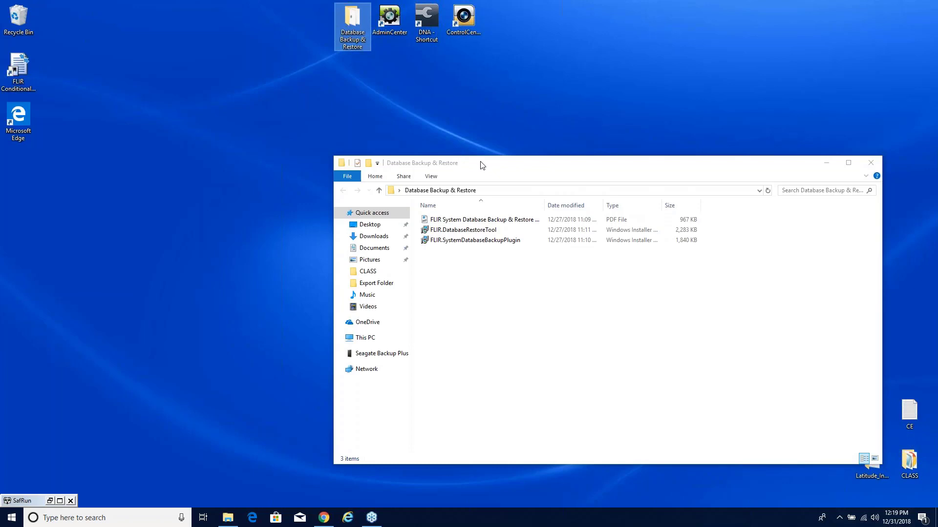
drag(494, 171, 303, 96)
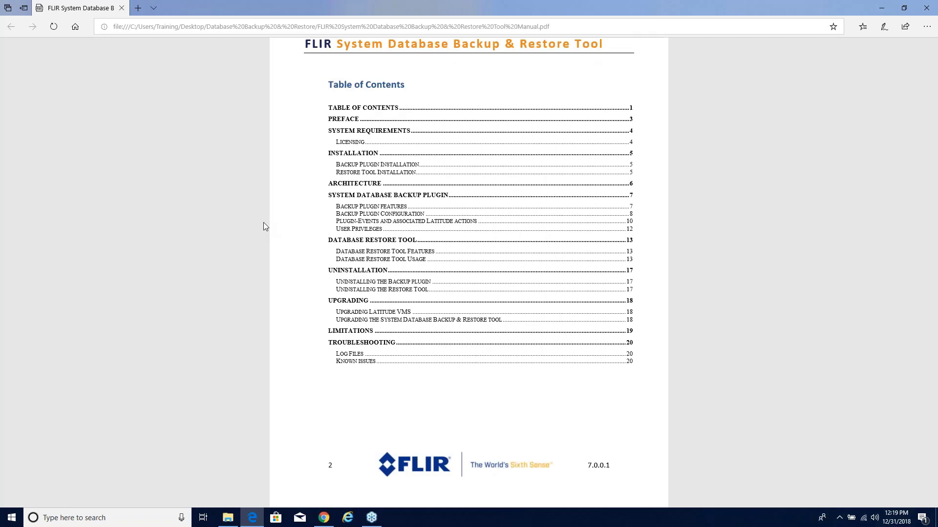
- Scroll the PDF manual from the Table of Contents down to the page 5 Installation section
scroll(264, 226, down, 10)
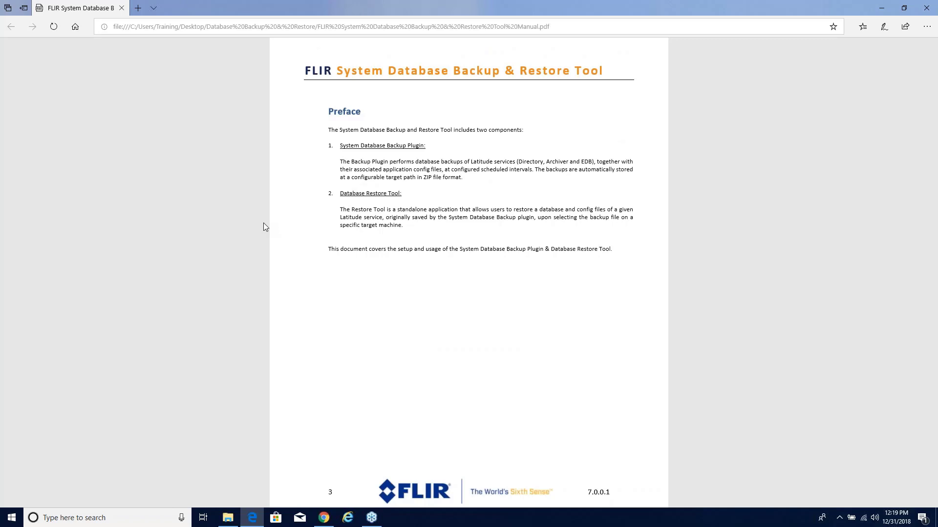
scroll(469, 274, down, 10)
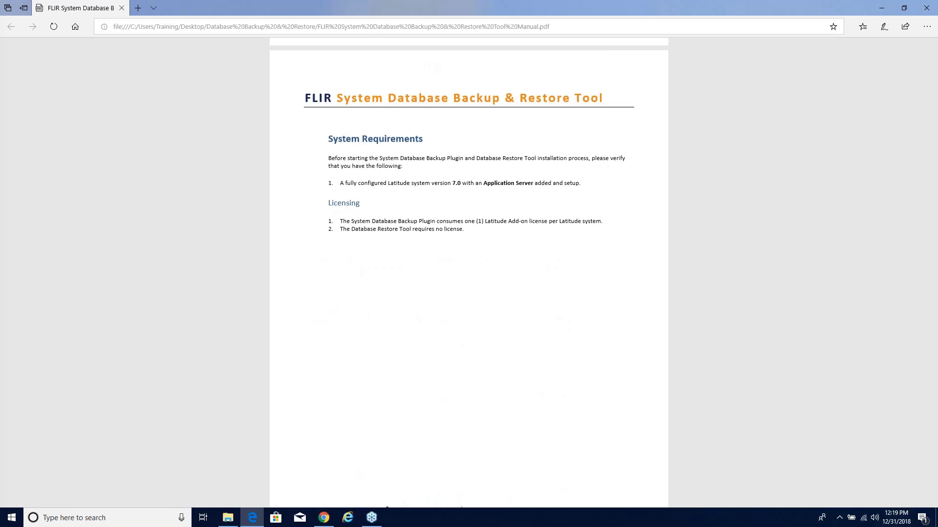
scroll(262, 227, down, 12)
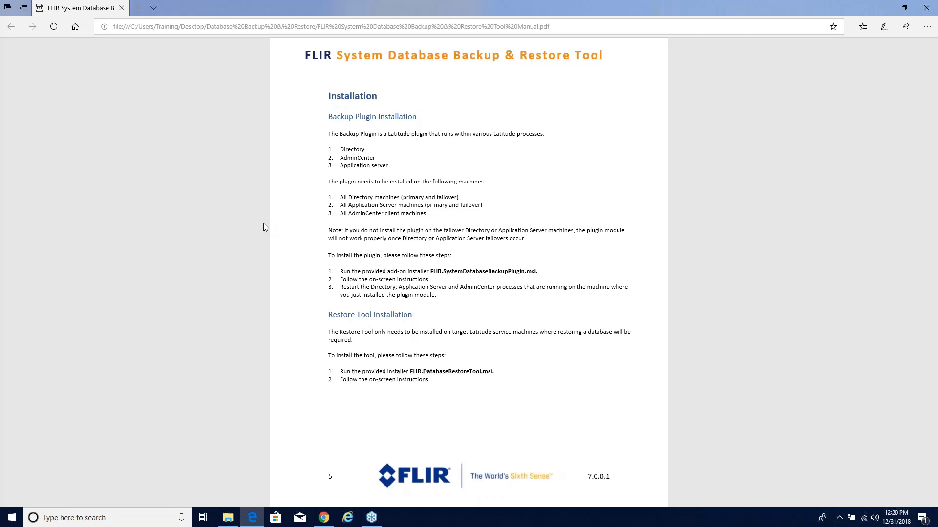
- Install FLIR.SystemDatabaseBackupPlugin.msi through the default wizard pages and close it when finished
click(883, 12)
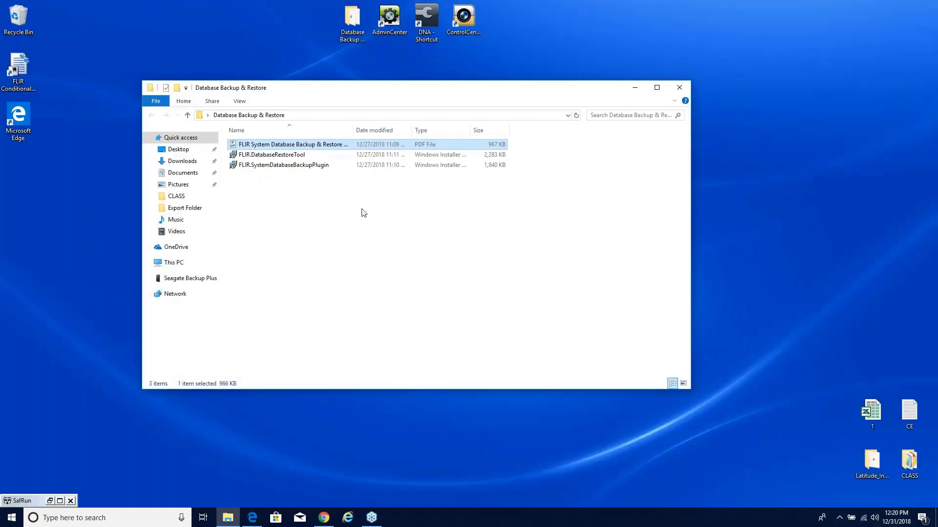
double_click(274, 165)
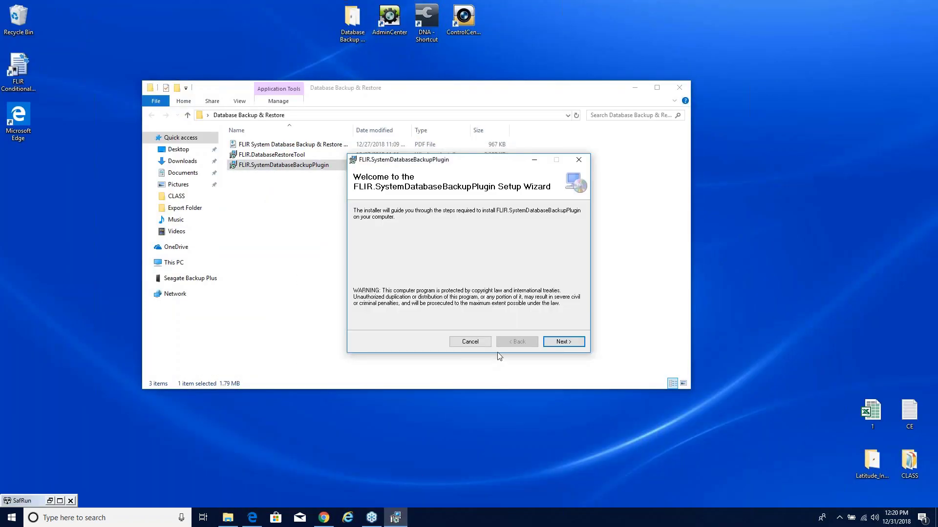
click(557, 342)
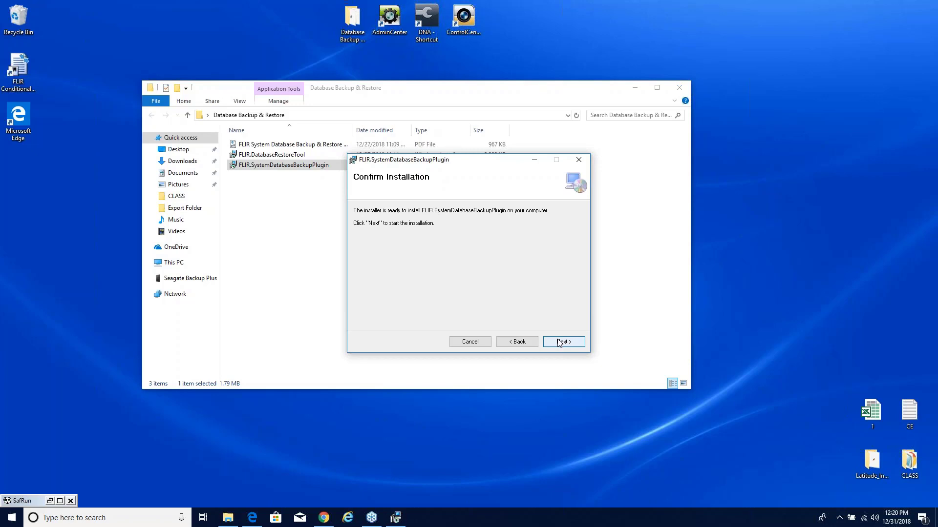
click(559, 342)
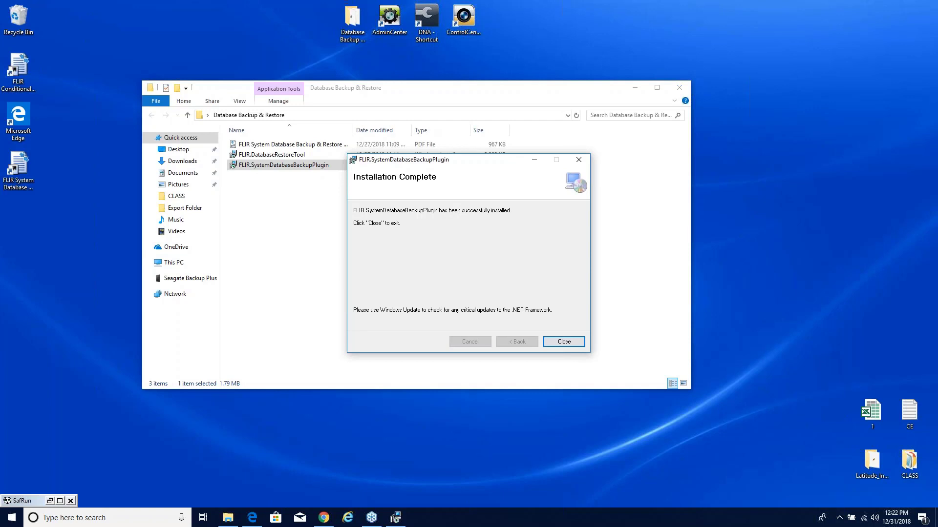
click(564, 341)
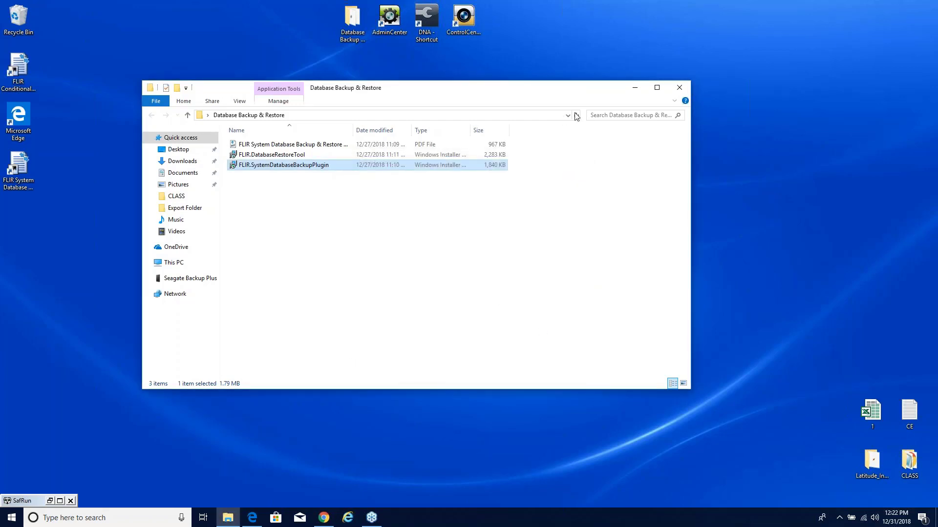
- Launch AdminCenter from its desktop shortcut and log in with the default credentials
click(635, 89)
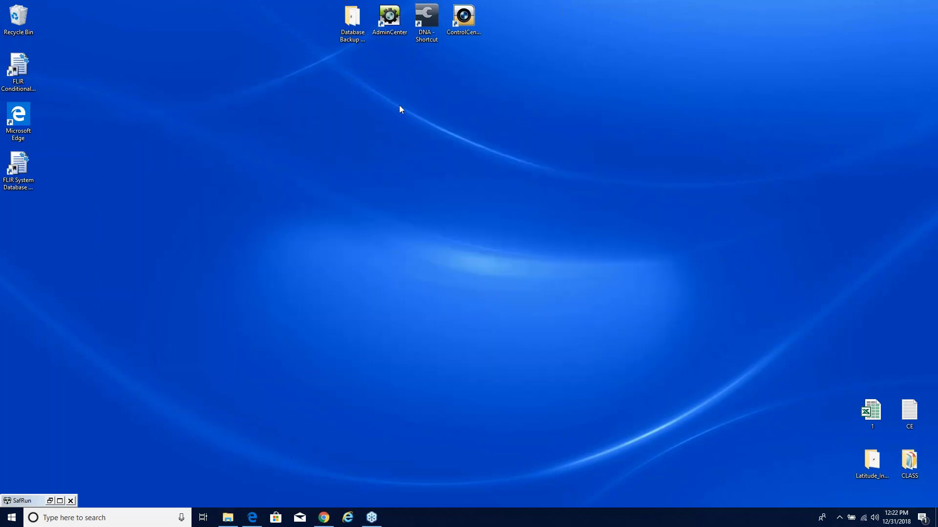
double_click(389, 22)
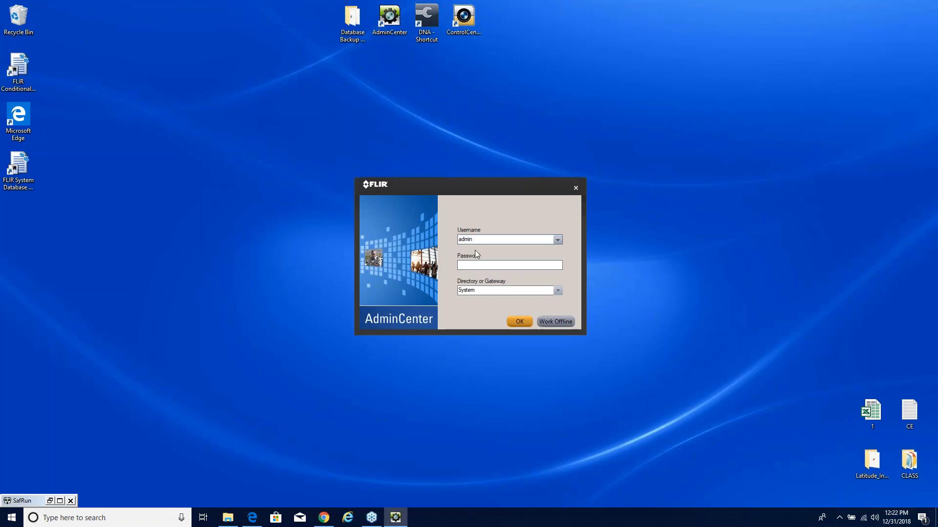
click(520, 322)
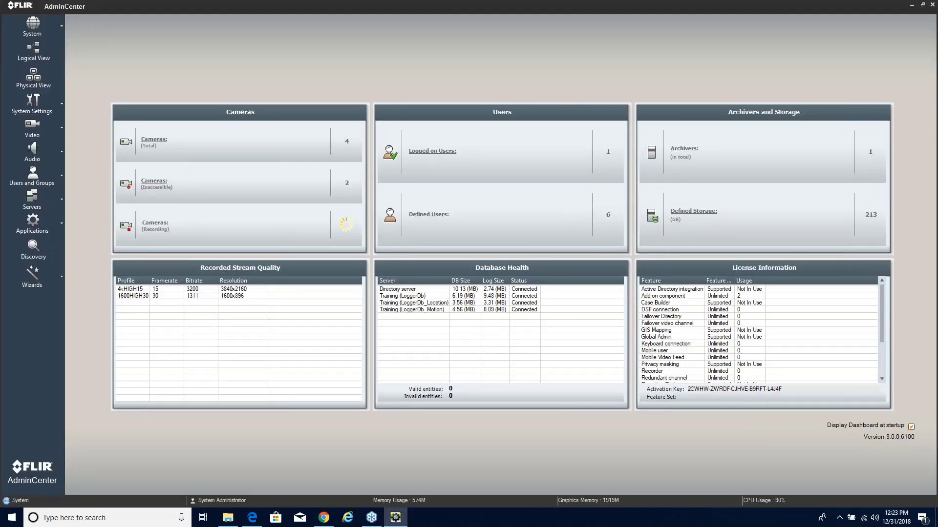
- In Physical View, select the System root and scroll its General tab to System Database Backup
click(33, 78)
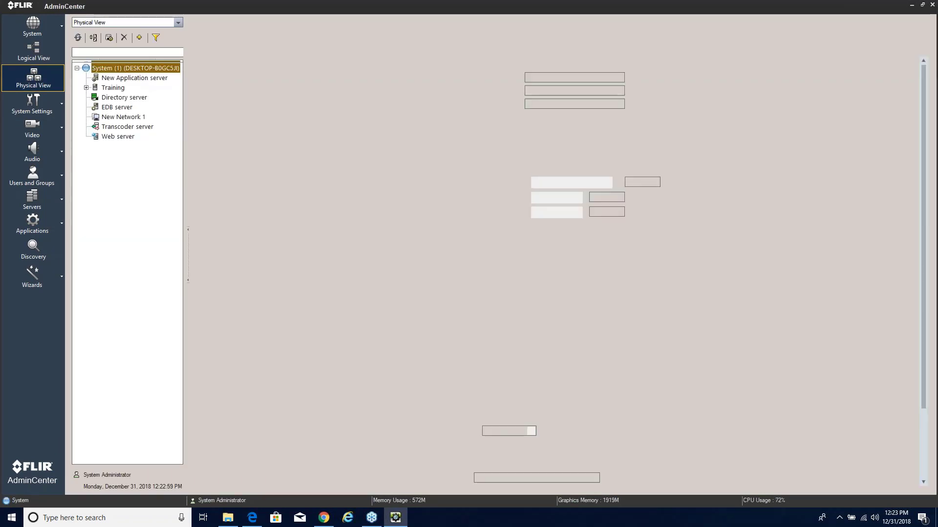
click(104, 80)
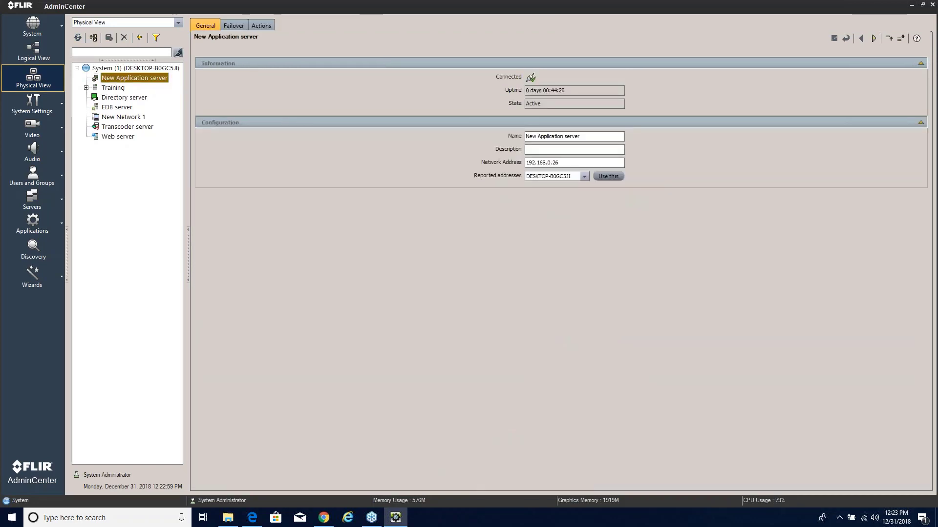
click(101, 70)
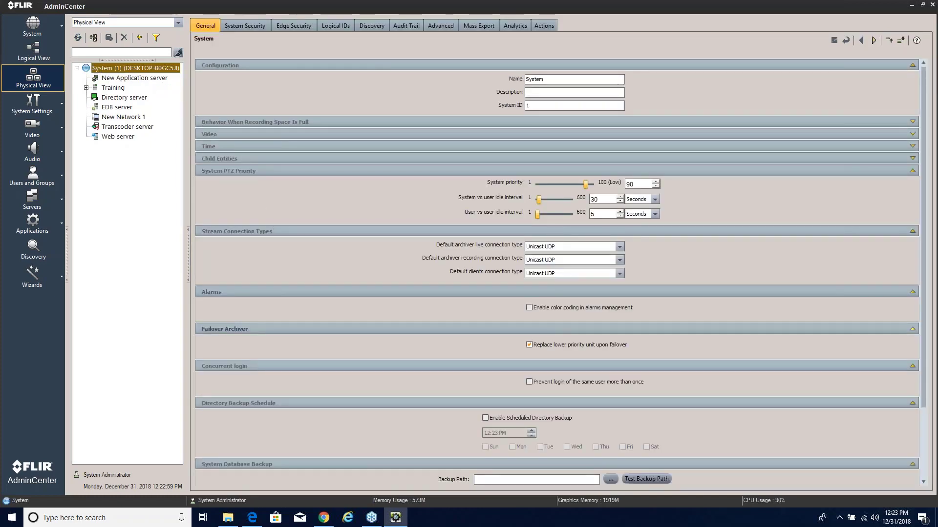
scroll(350, 367, down, 3)
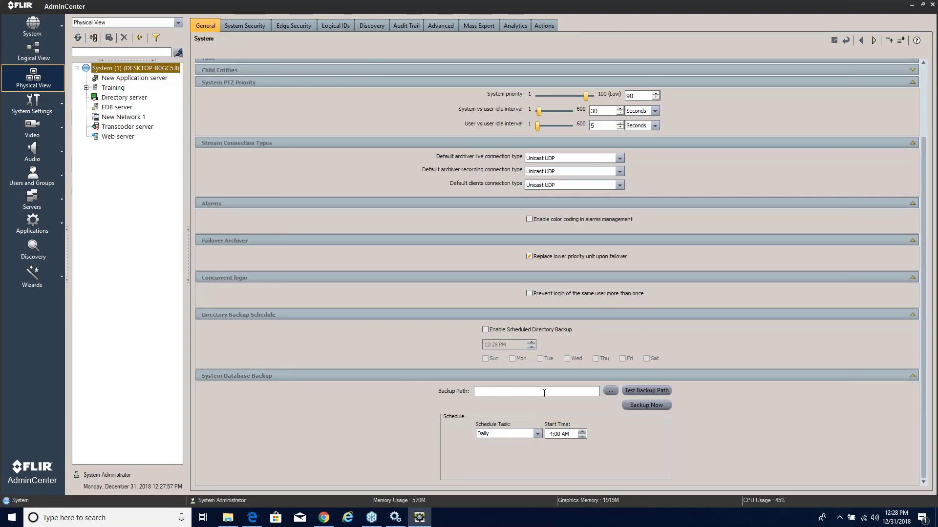
- Set the backup path to C:\Users\Training\Desktop\DB and test that it is valid
click(611, 391)
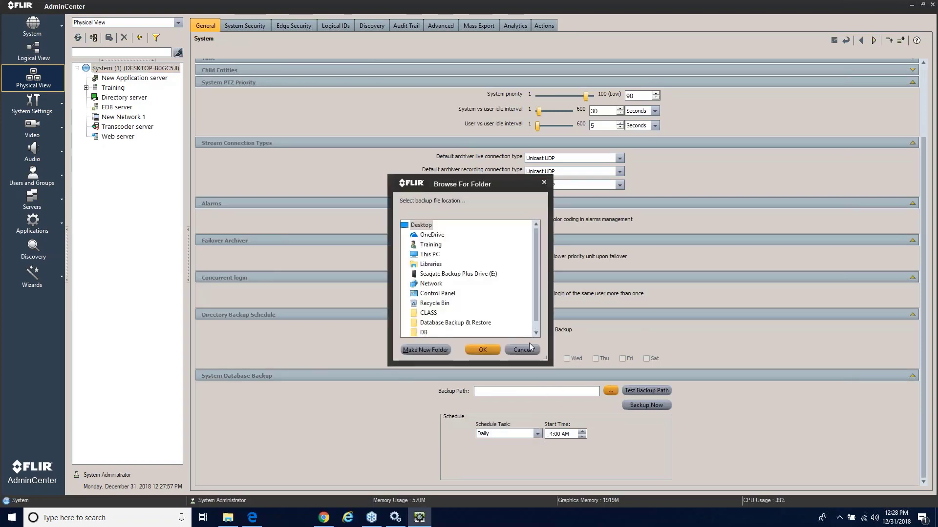
click(424, 226)
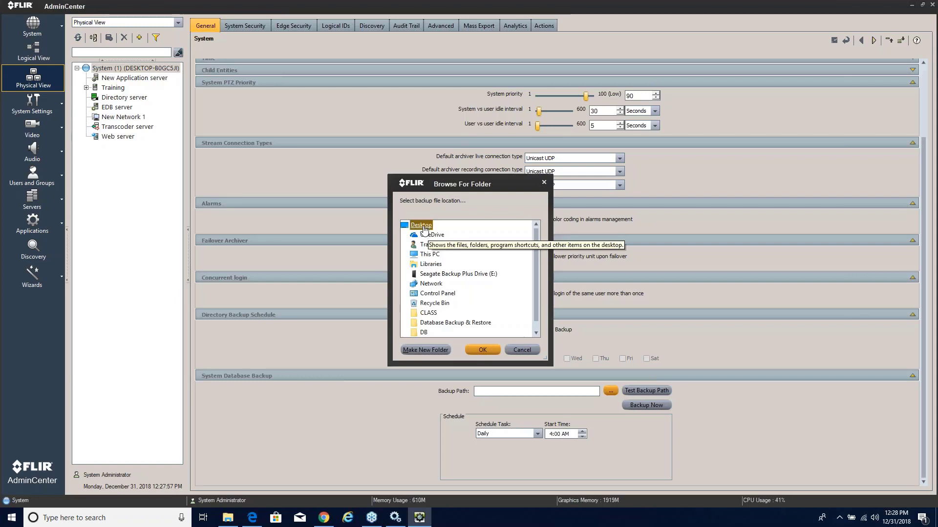
click(423, 333)
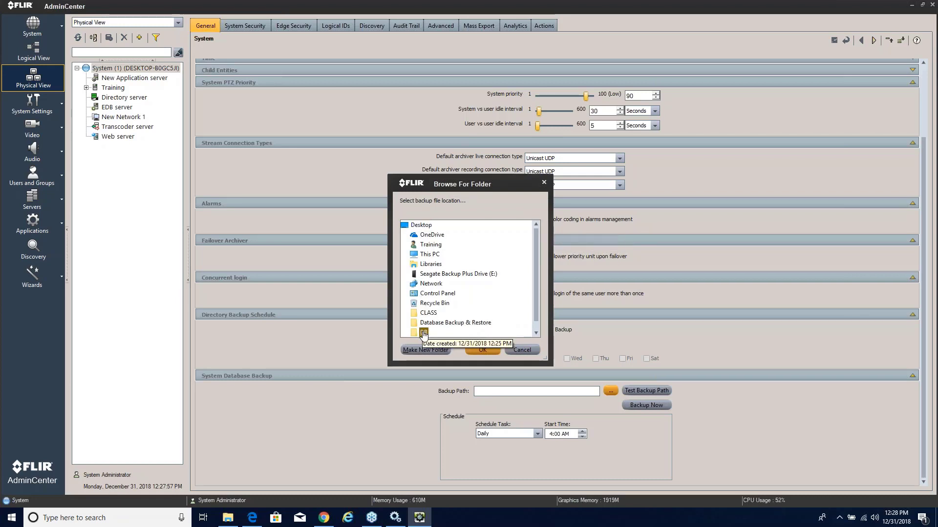
click(480, 348)
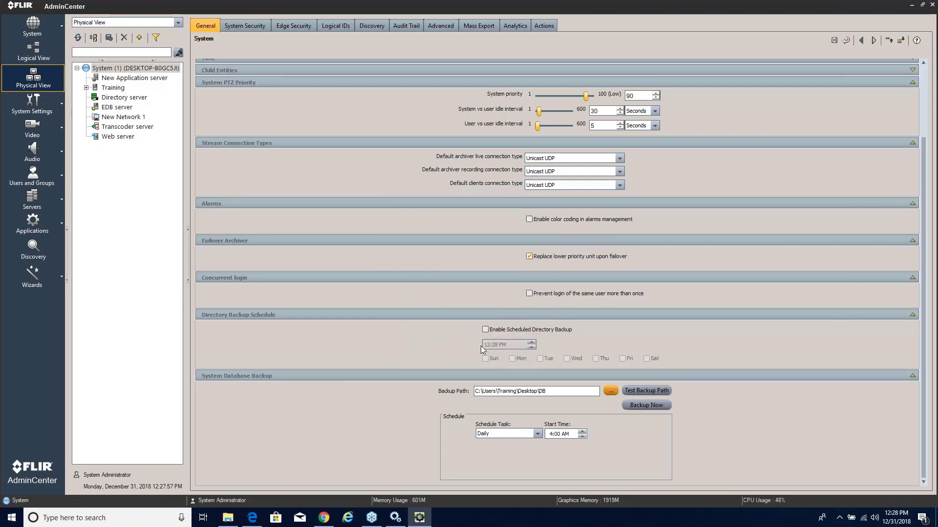
click(631, 389)
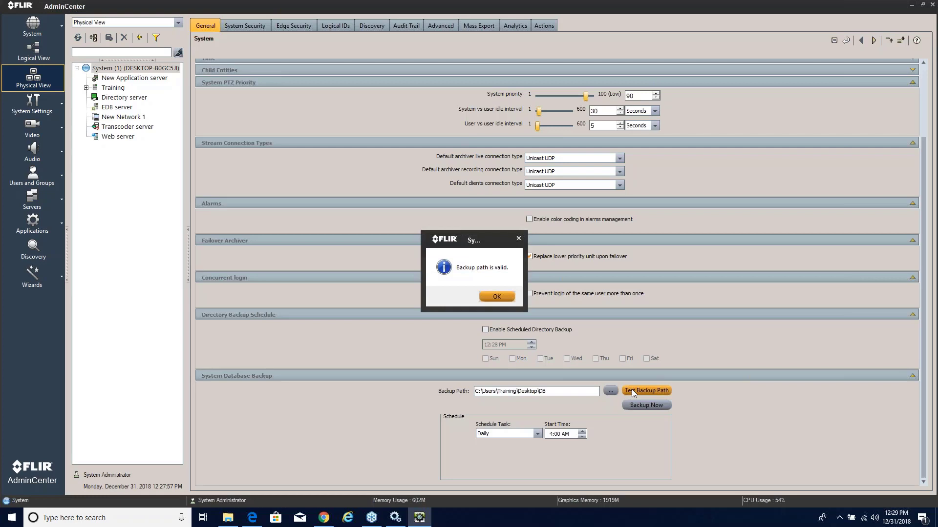
- Keep the Daily schedule starting 4:00 AM and save the backup settings
click(496, 297)
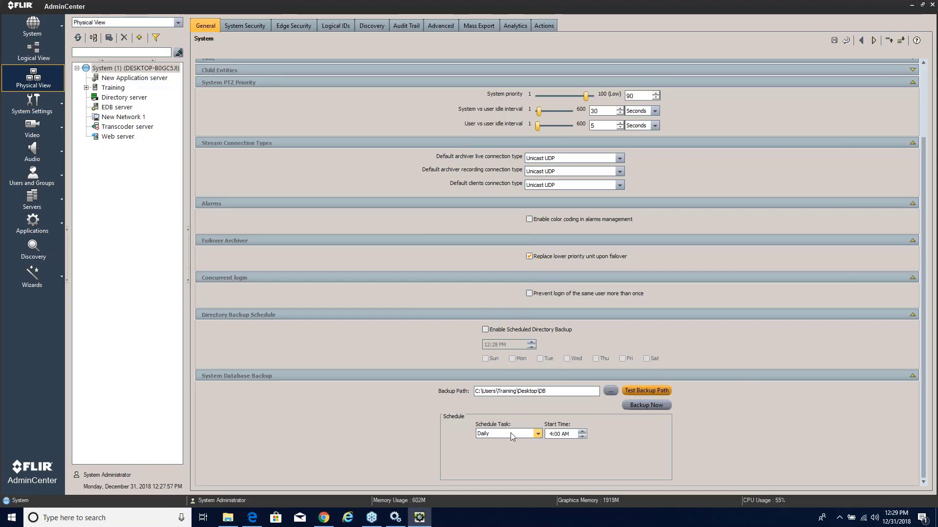
click(537, 435)
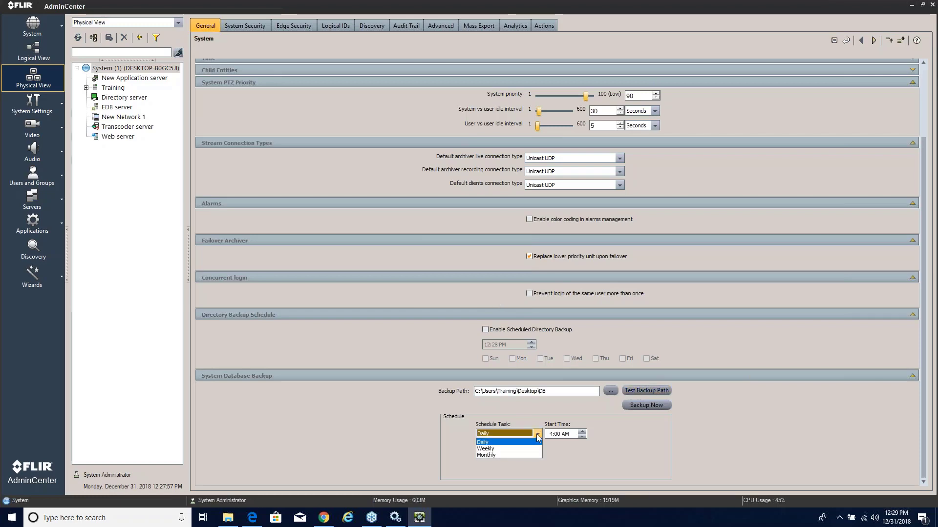
click(538, 435)
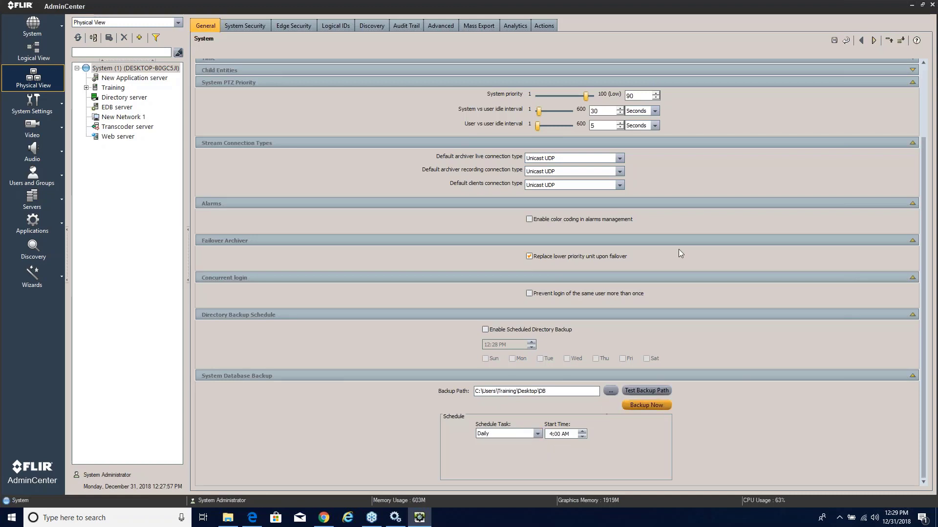
click(834, 40)
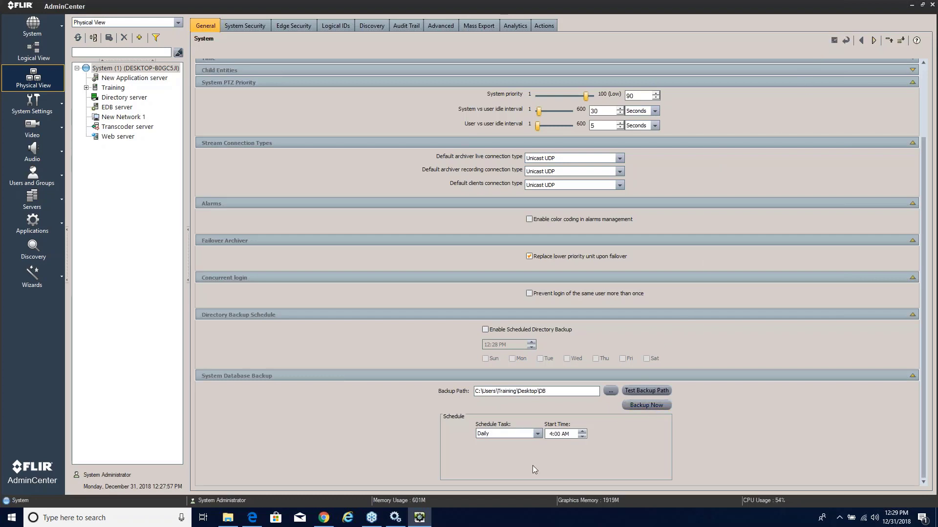
- Minimize AdminCenter and open the desktop DB folder to see the zipped backups
click(912, 6)
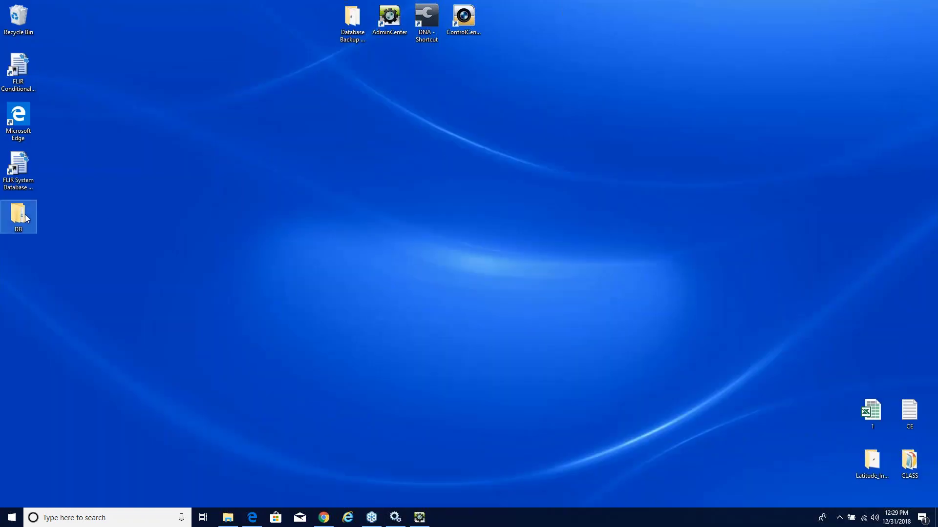
mouse_move(25, 227)
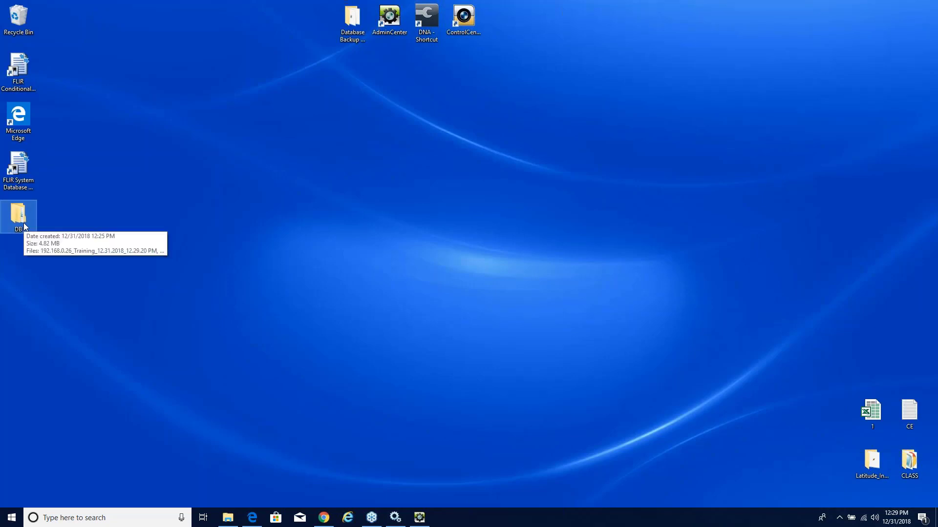
double_click(24, 227)
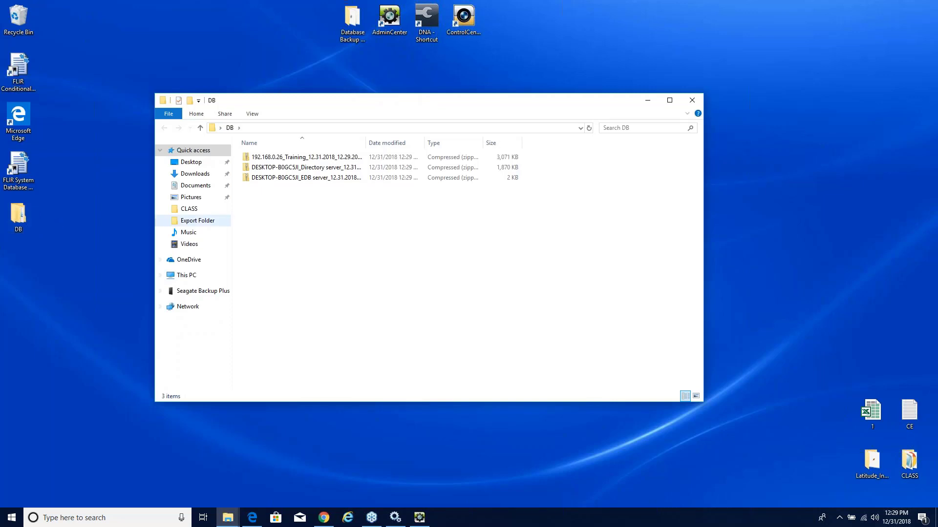
- Close the DB folder and restore the Database Backup & Restore folder from the taskbar
click(689, 103)
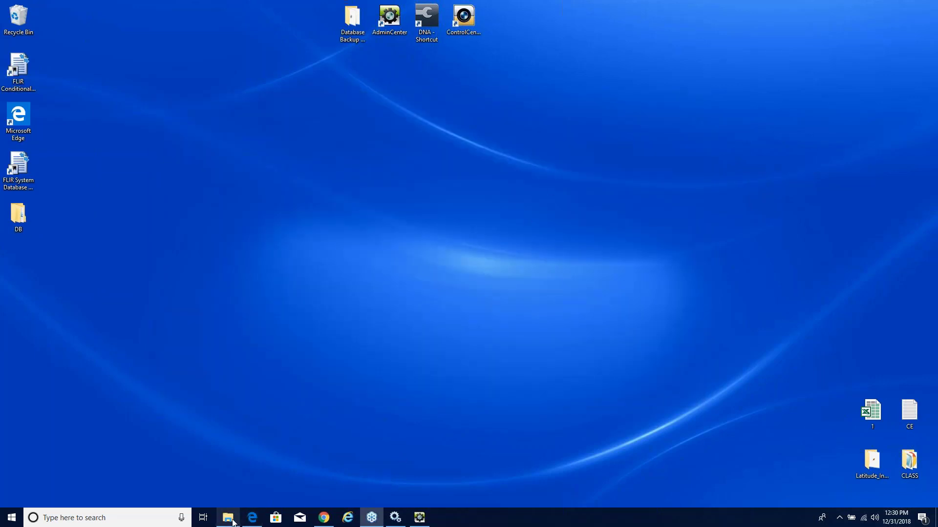
mouse_move(233, 521)
click(232, 497)
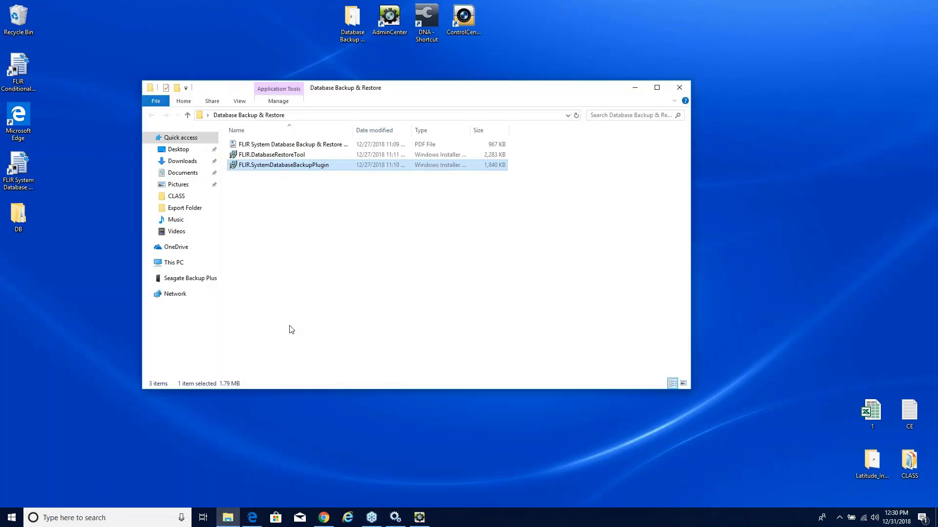
- Install FLIR.DatabaseRestoreTool into the default folder for everyone, then close the installer
click(272, 155)
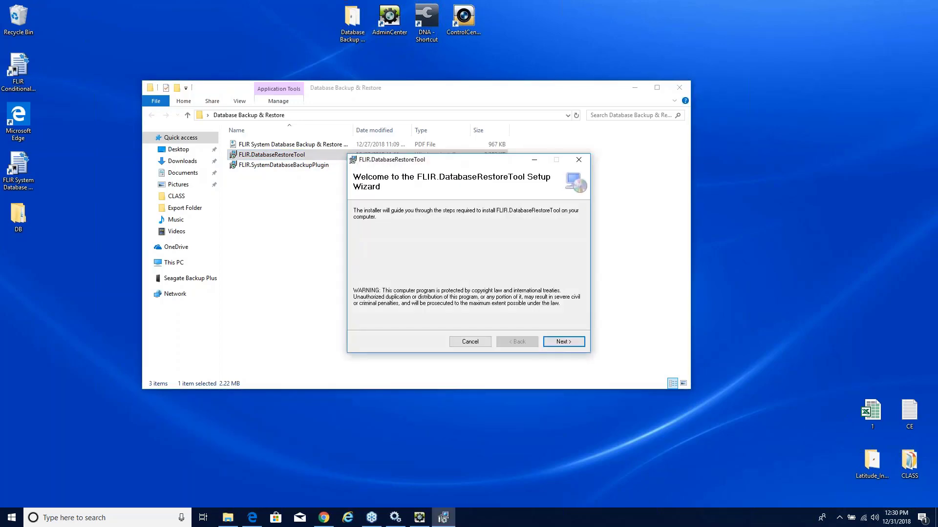
click(557, 345)
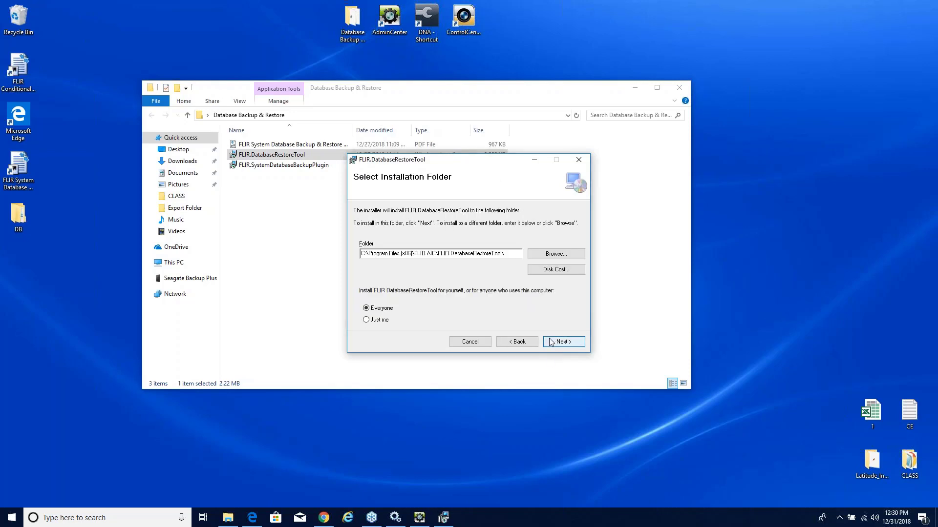
click(554, 343)
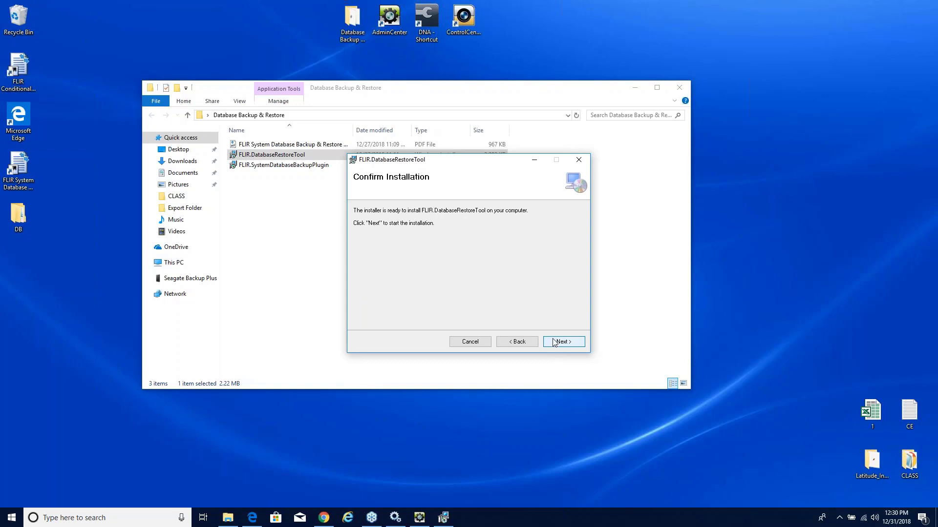
click(555, 342)
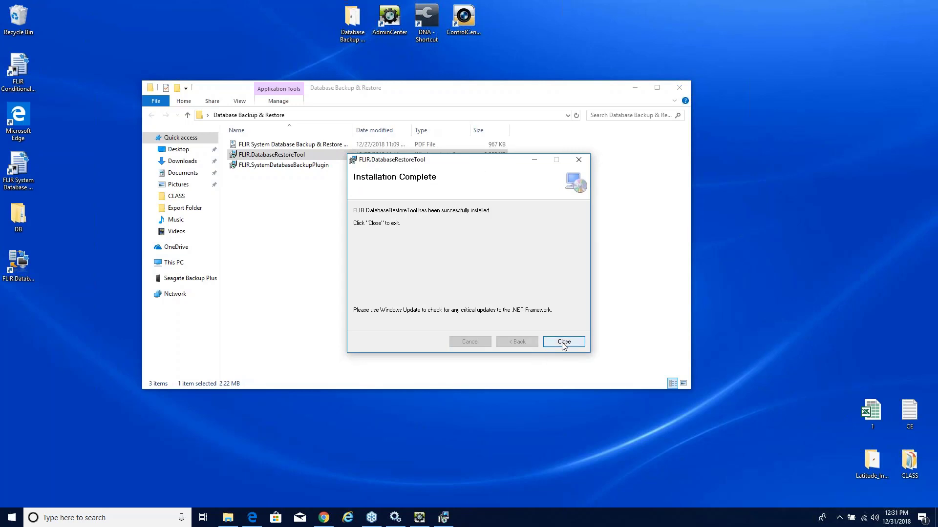
click(564, 342)
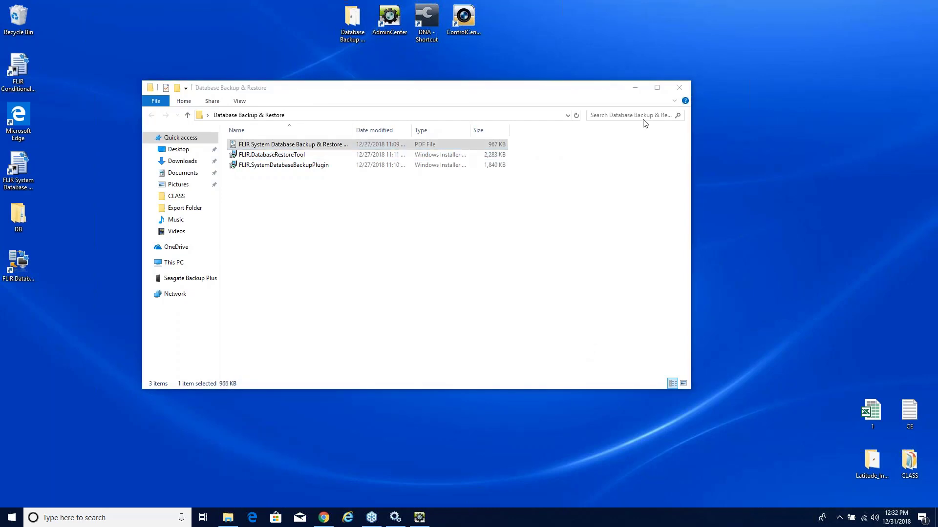
- Close the installer folder, reopen DB to verify the three zip backups, then close it
click(677, 93)
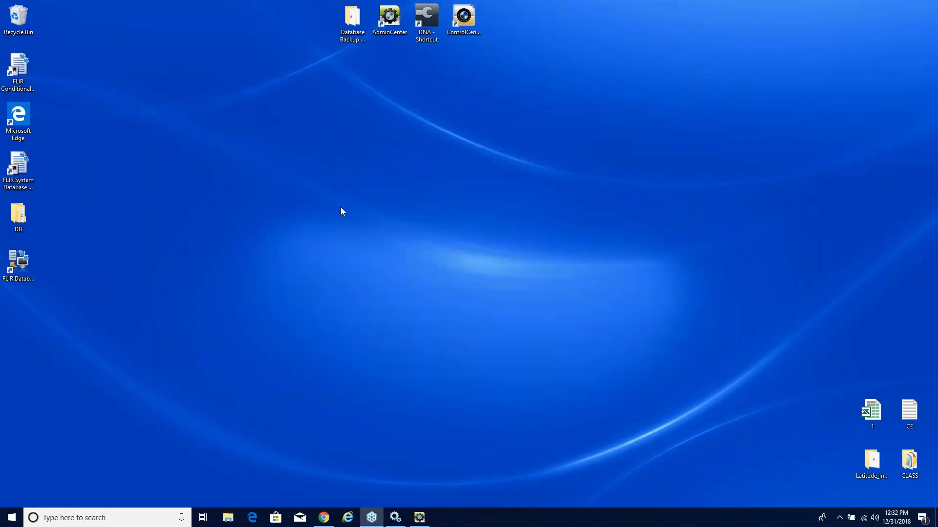
click(22, 221)
double_click(22, 221)
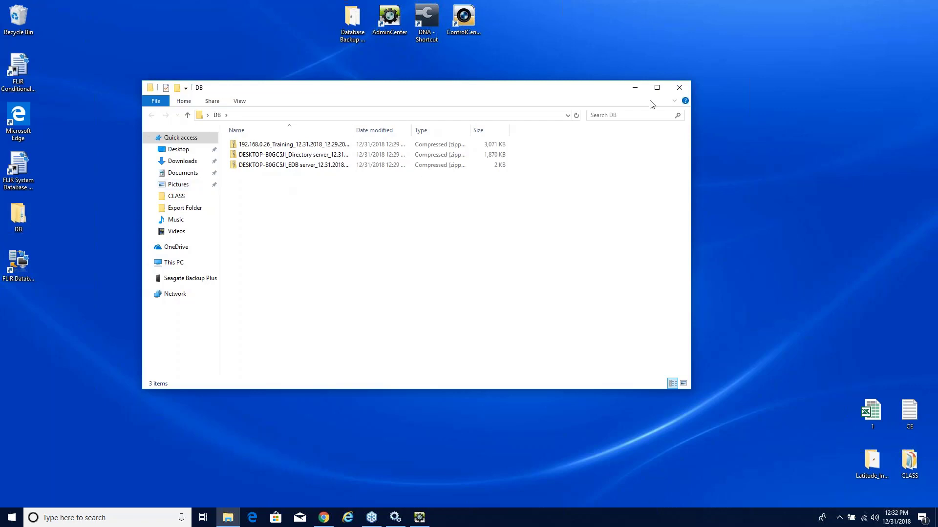
click(683, 88)
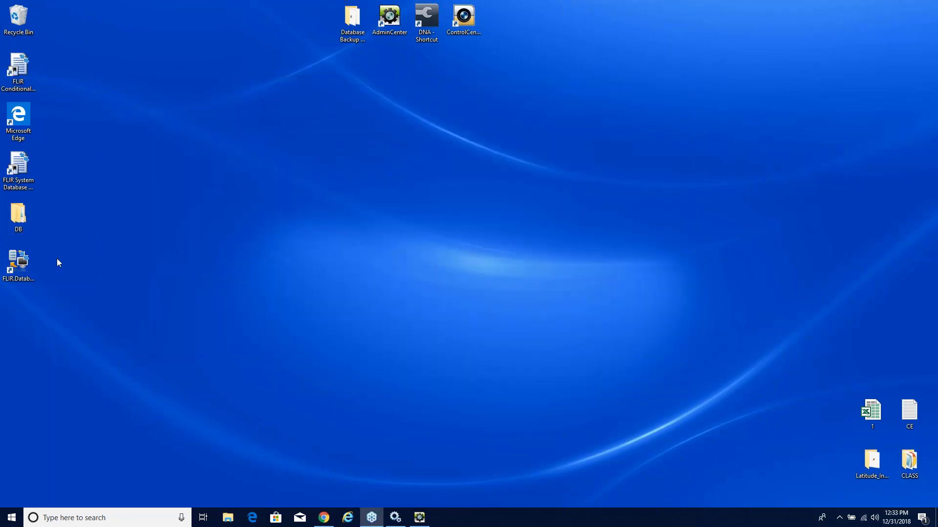
- Launch the FLIR Database Restore Tool and load the Directory server backup zip from Desktop\DB
click(23, 266)
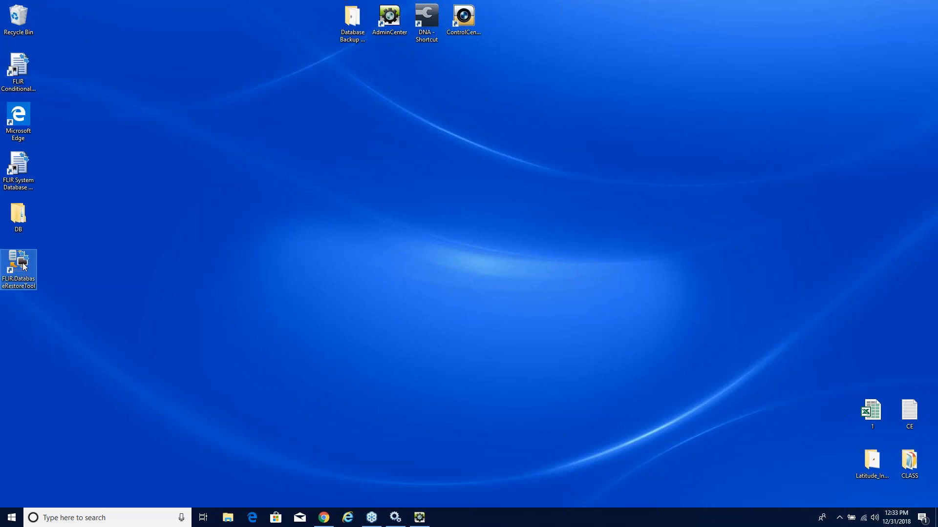
double_click(23, 266)
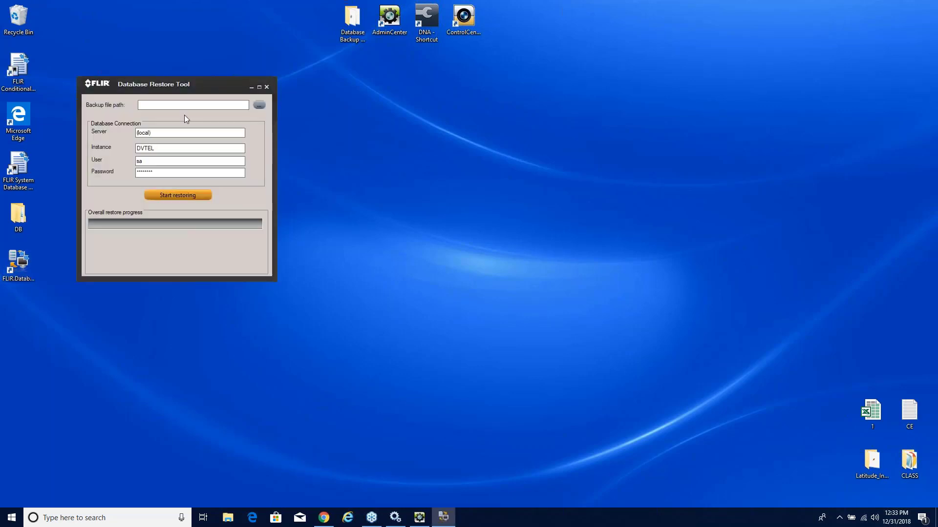
click(258, 105)
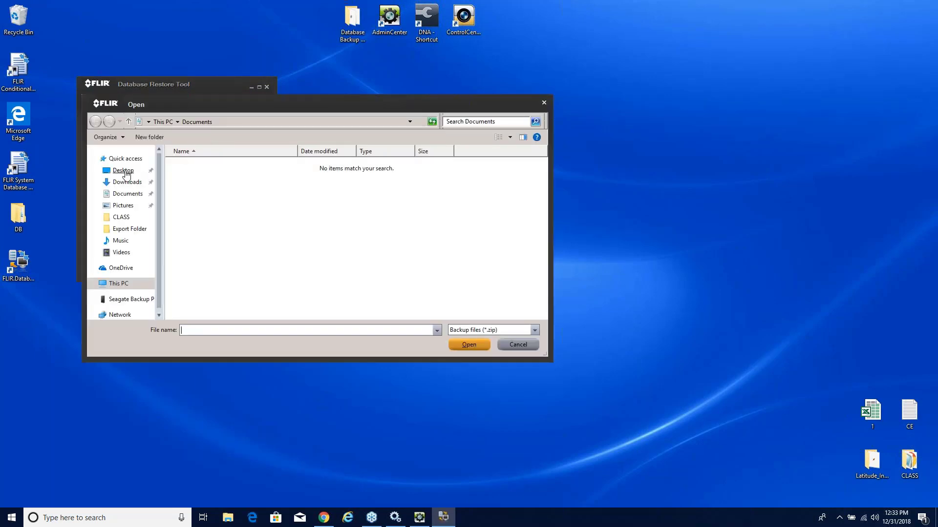
click(124, 171)
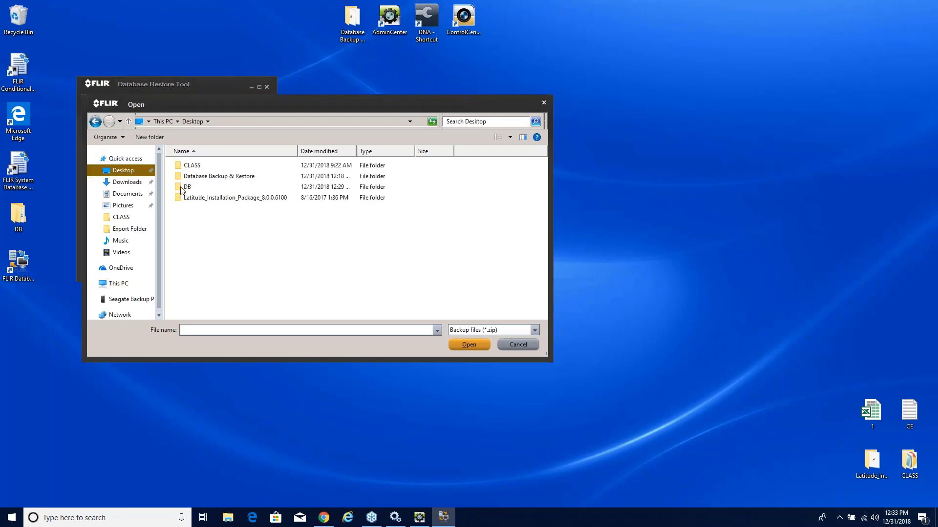
double_click(188, 188)
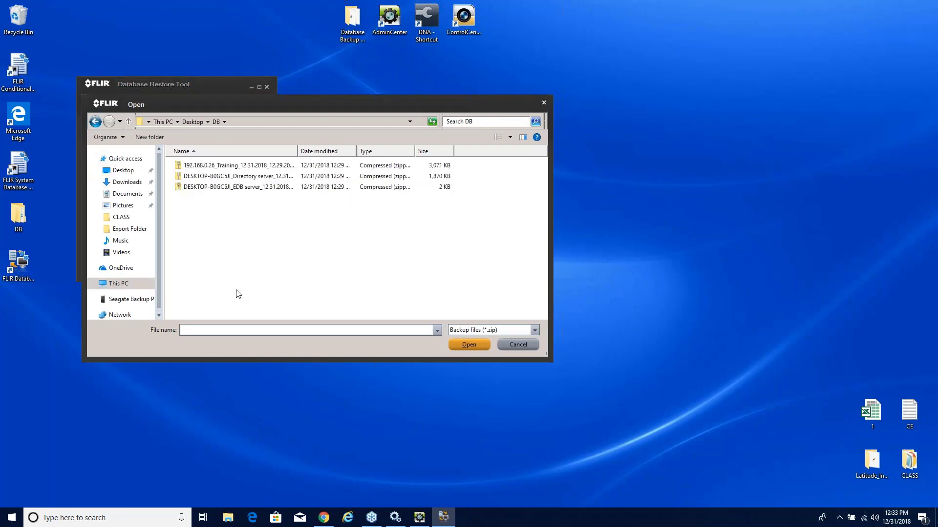
click(227, 178)
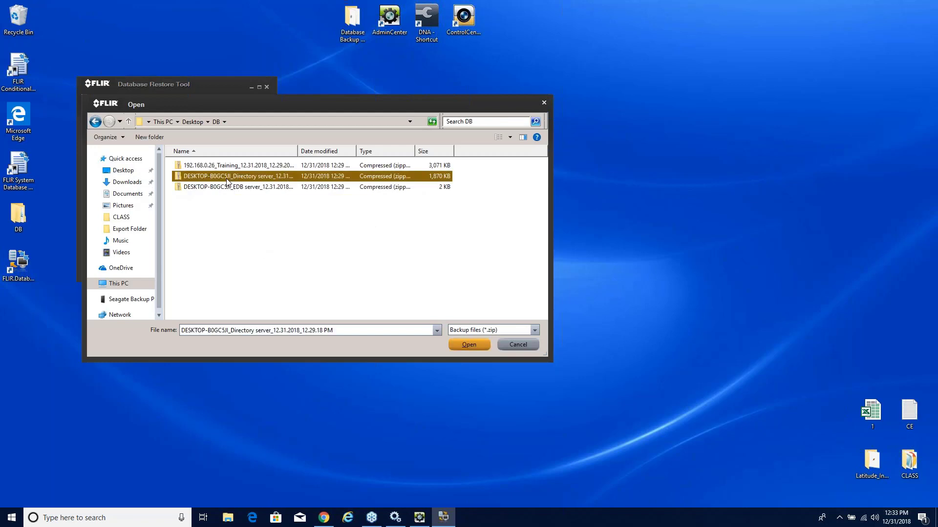
click(467, 345)
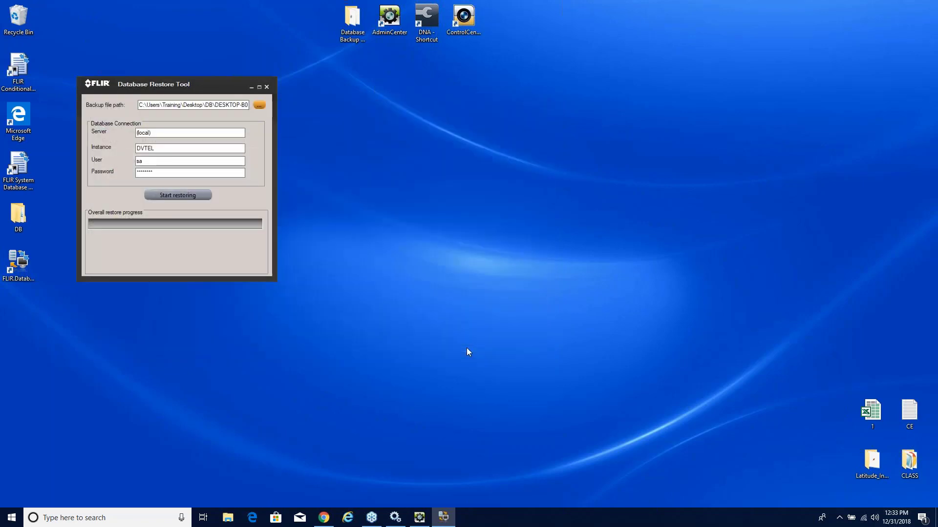
- Start restoring the Directory backup and confirm restoring it on this machine
click(178, 195)
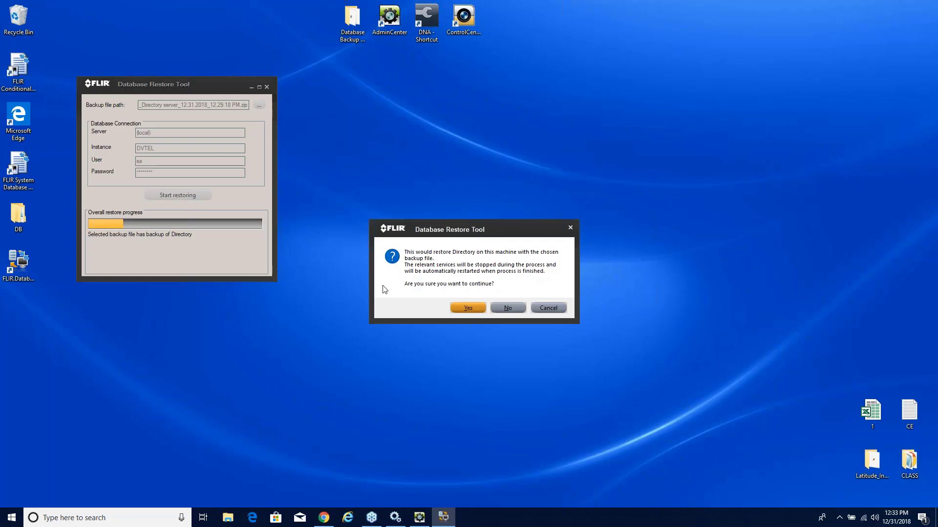
click(466, 308)
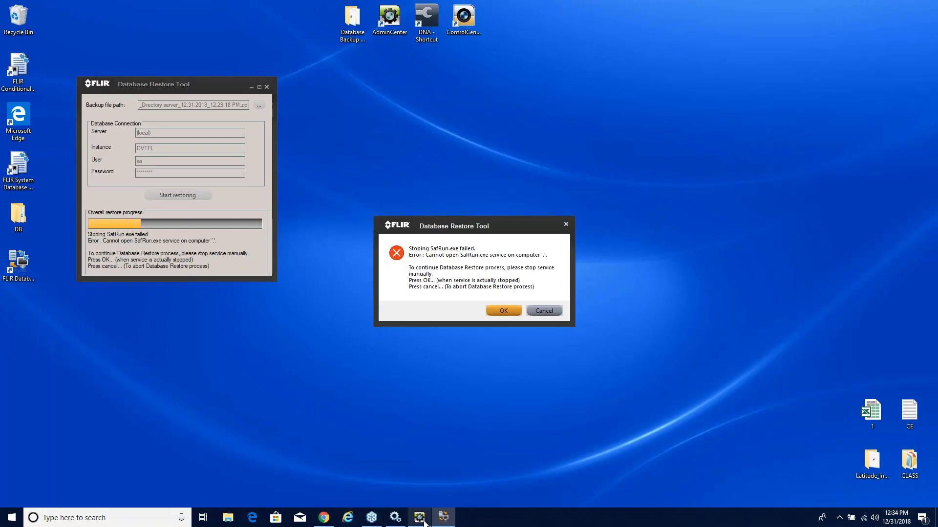
- Stop the DVTel.SafRun service in Services and acknowledge the restore tool's prompt
click(395, 517)
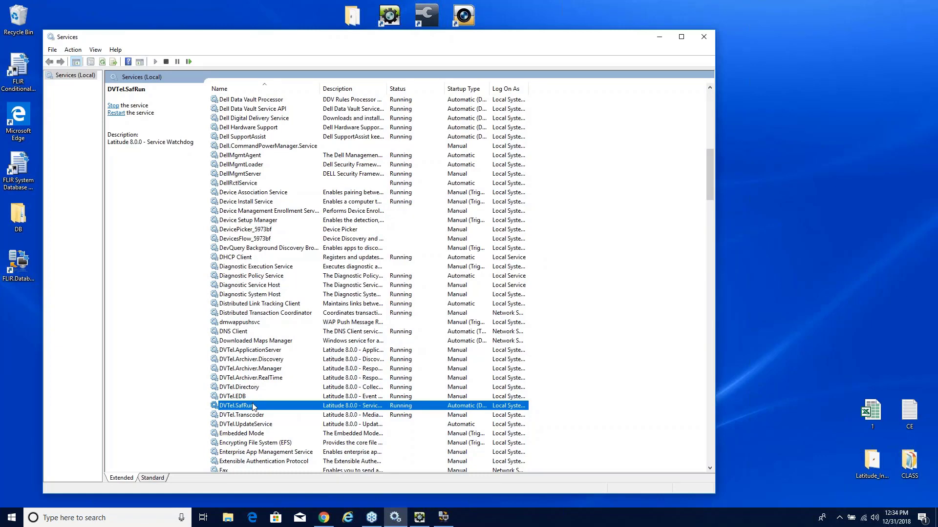
right_click(252, 406)
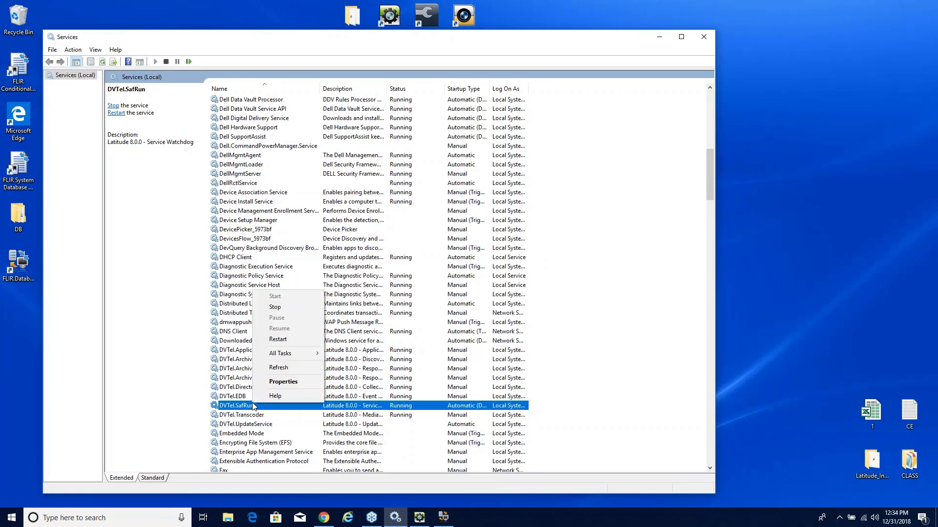
click(275, 307)
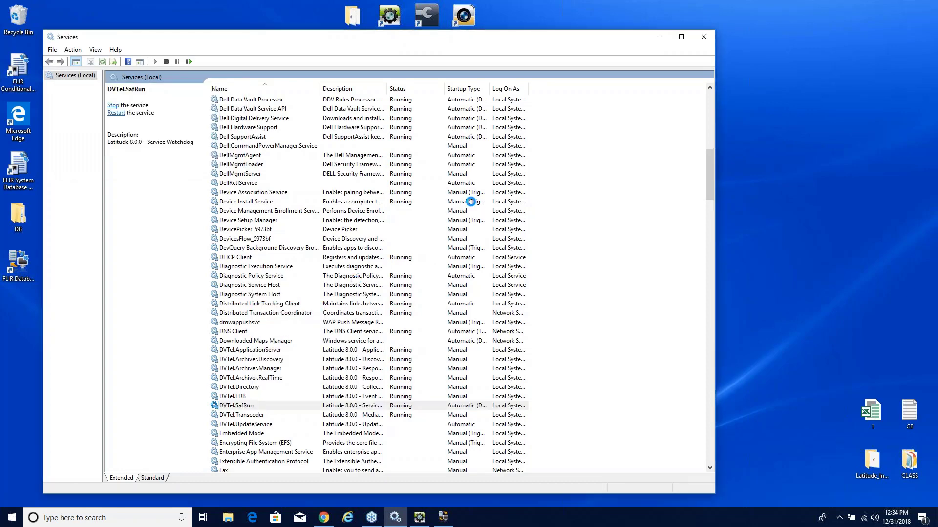
click(659, 37)
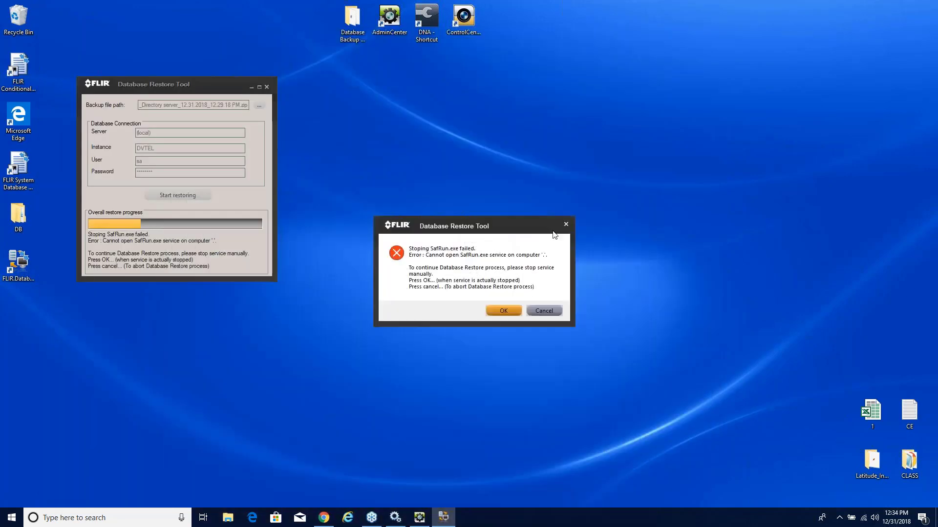
click(504, 312)
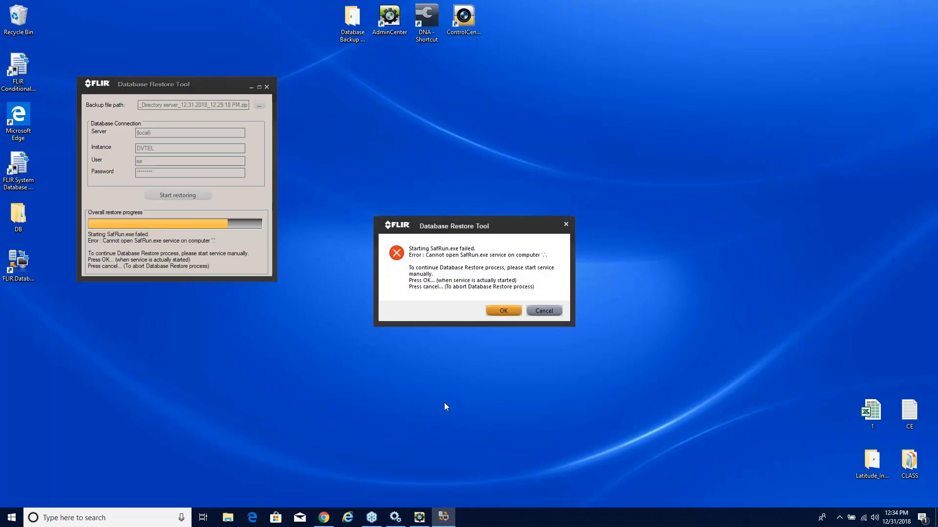
- Start the DVTel.SafRun service again in Services
click(394, 517)
right_click(260, 409)
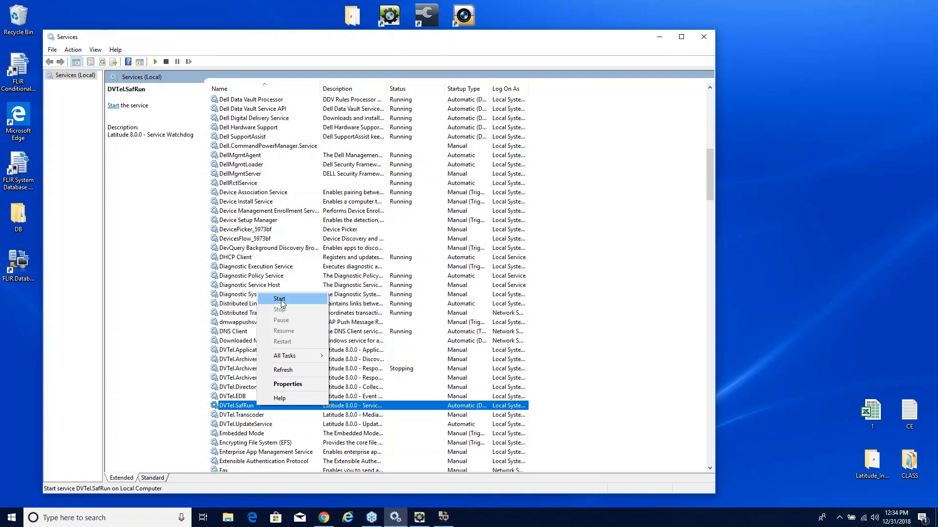
click(281, 303)
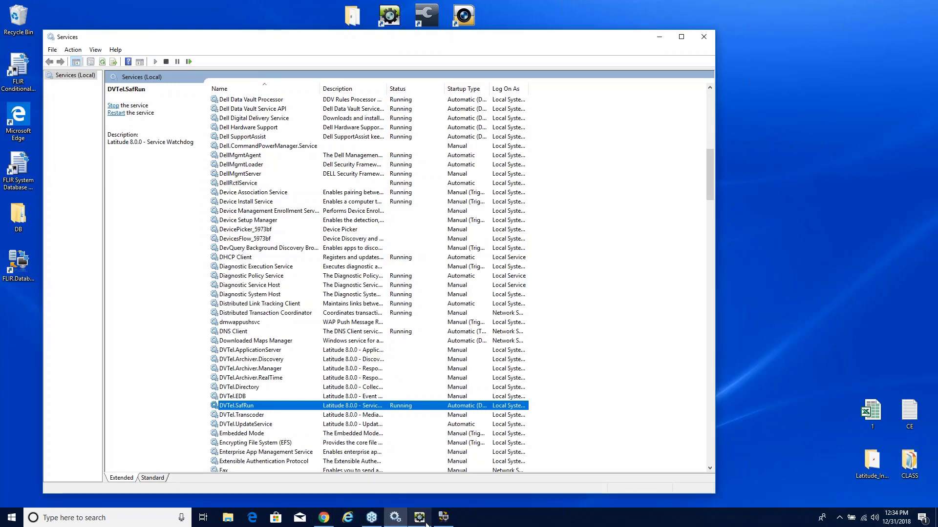
- Acknowledge SafRun is running so the Directory restore succeeds, then pick the 192.168.0.26_Training backup zip
click(443, 518)
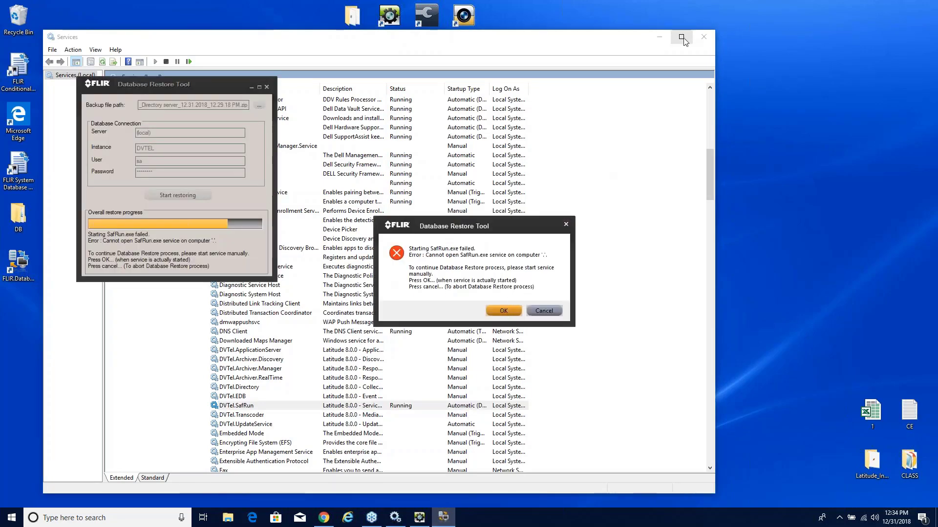
click(659, 36)
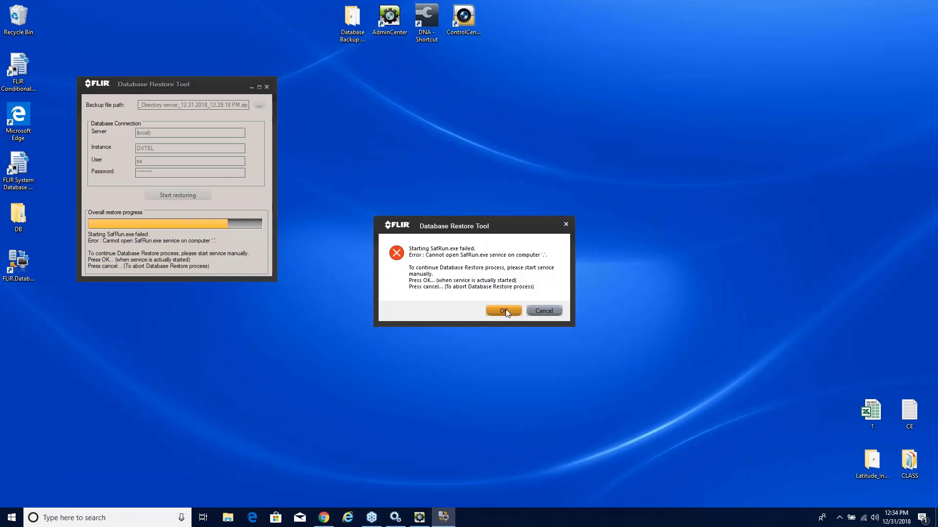
click(506, 310)
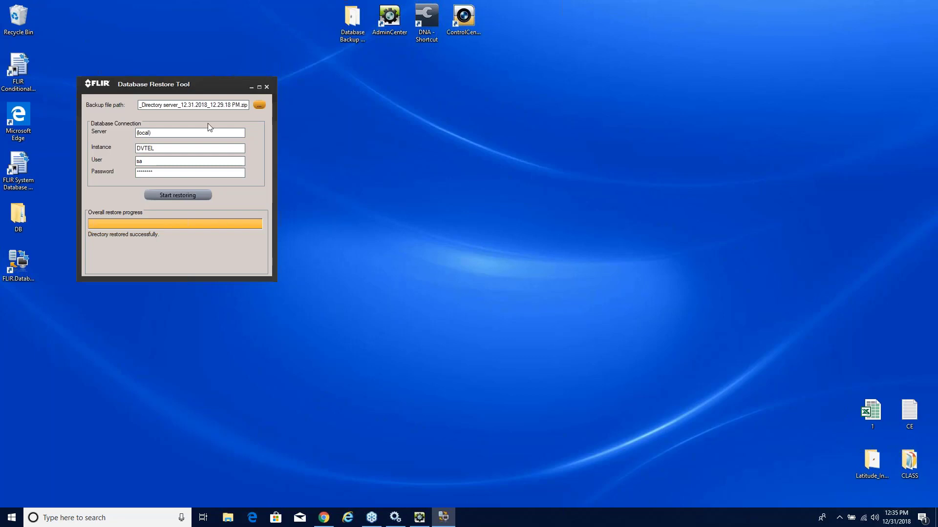
click(258, 105)
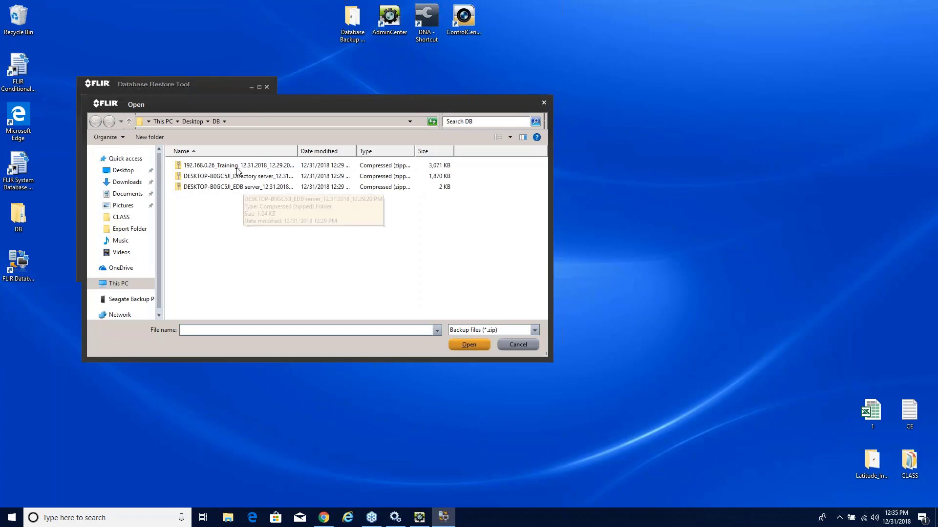
click(236, 166)
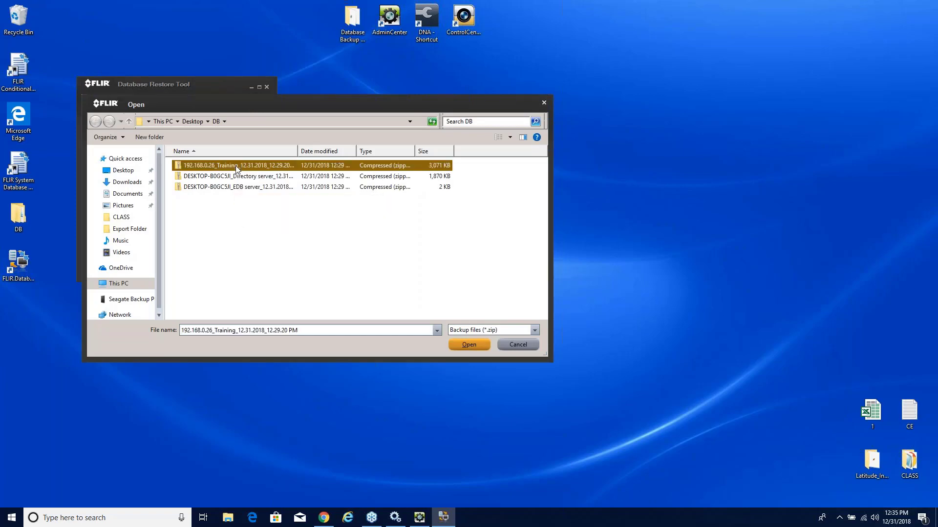